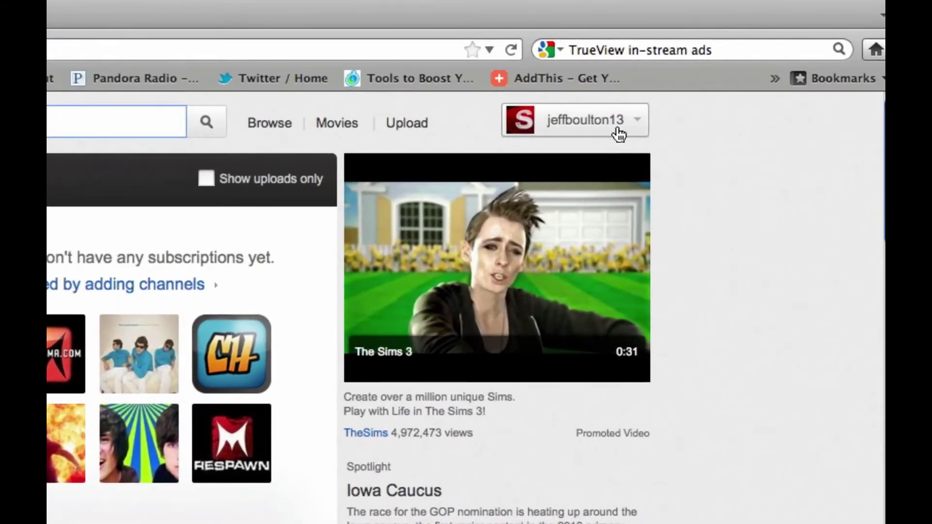
Go to Video Manager from the account menu to list the uploaded videos, showing FB Branding page.mov.
{"action": "left_click", "coordinate": [638, 125]}
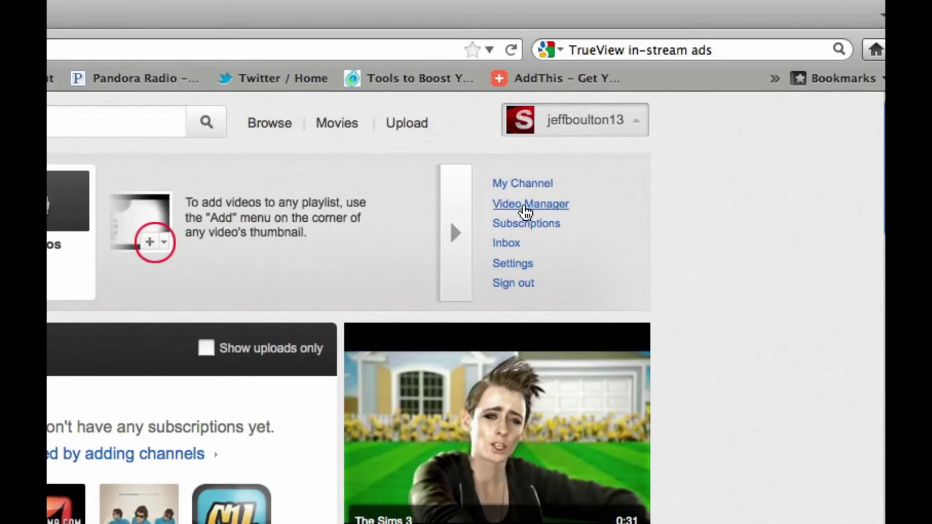
{"action": "left_click", "coordinate": [527, 209]}
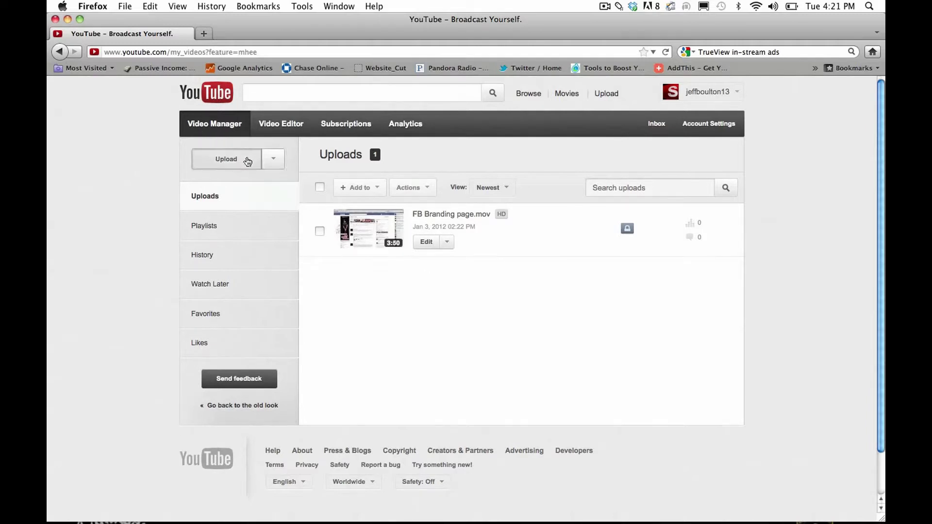
Go to the Upload your video page from Video Manager.
{"action": "left_click", "coordinate": [229, 156]}
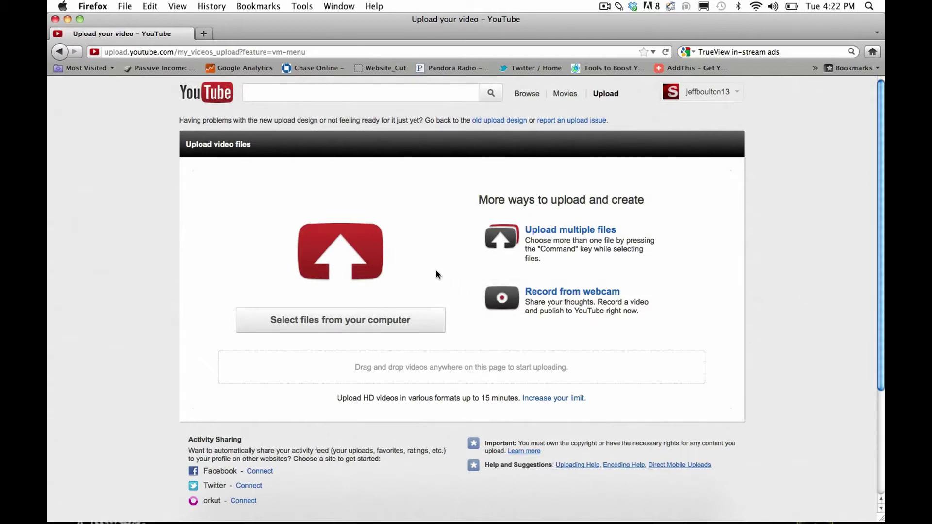
Start uploading FB Branding page.mov from the How to Videos folder.
{"action": "left_click", "coordinate": [357, 321]}
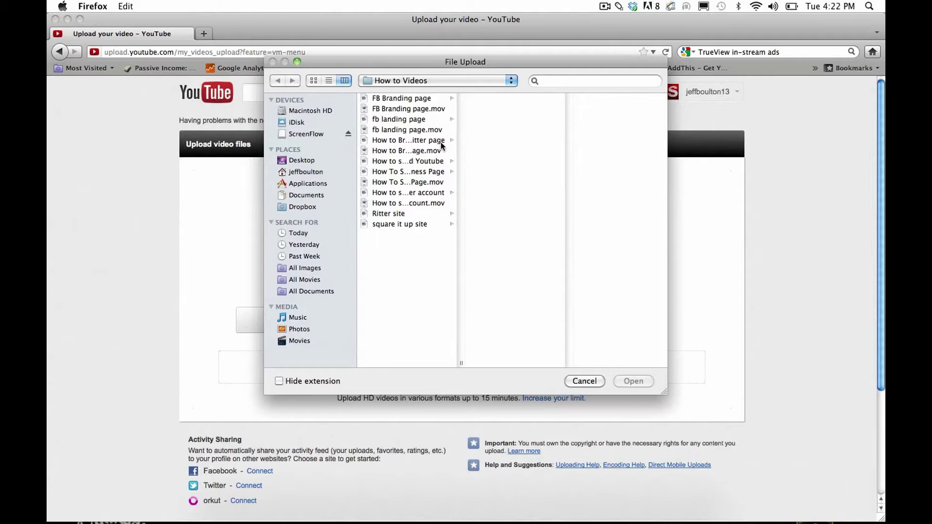
{"action": "left_click", "coordinate": [400, 109]}
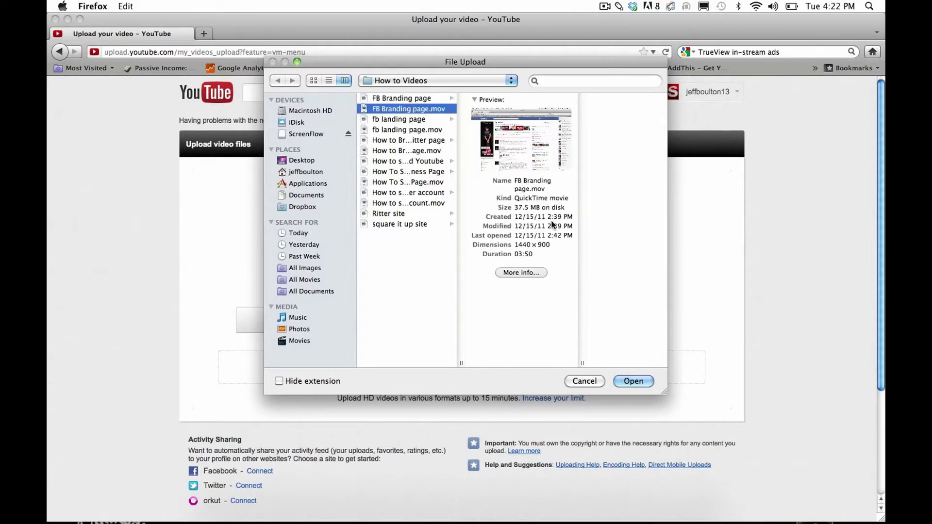
{"action": "left_click", "coordinate": [628, 380]}
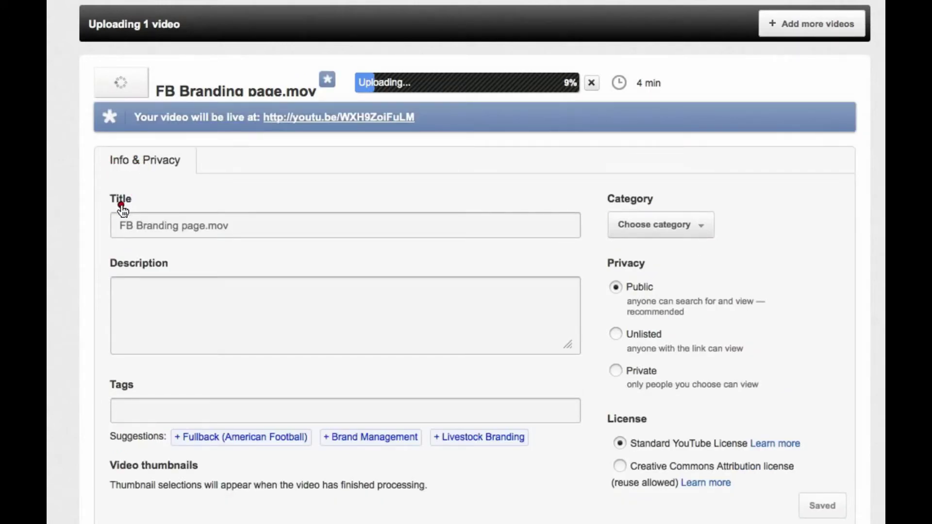
{"action": "left_click_drag", "start_coordinate": [107, 208], "coordinate": [147, 197]}
{"action": "left_click_drag", "start_coordinate": [116, 275], "coordinate": [171, 277]}
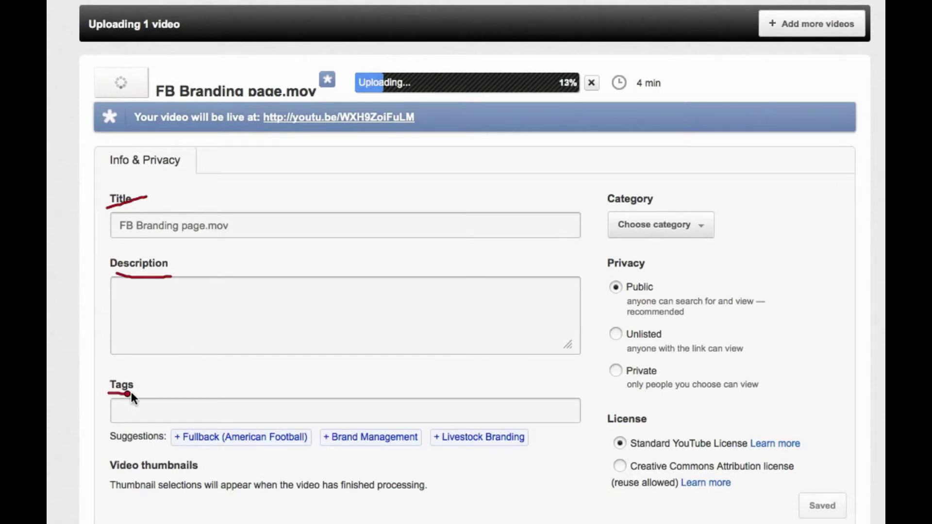
{"action": "left_click_drag", "start_coordinate": [131, 393], "coordinate": [137, 393]}
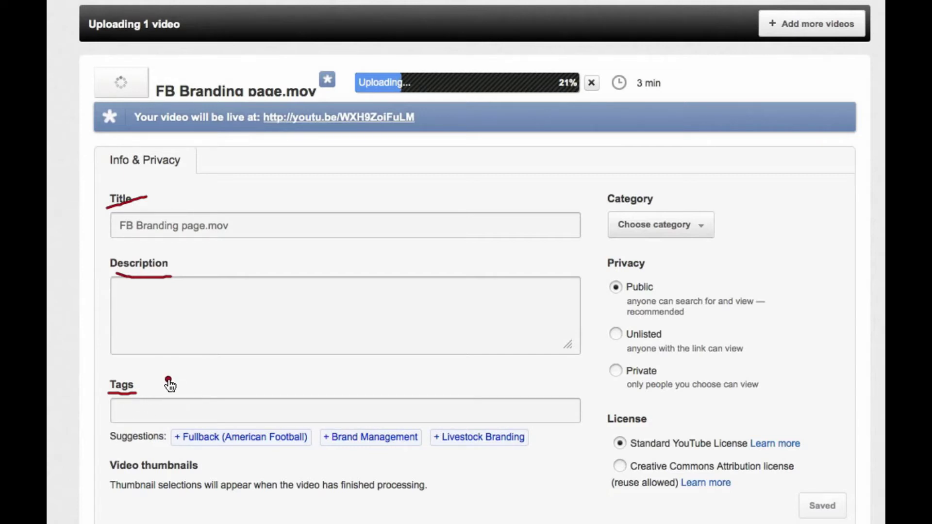
{"action": "key", "text": "Escape"}
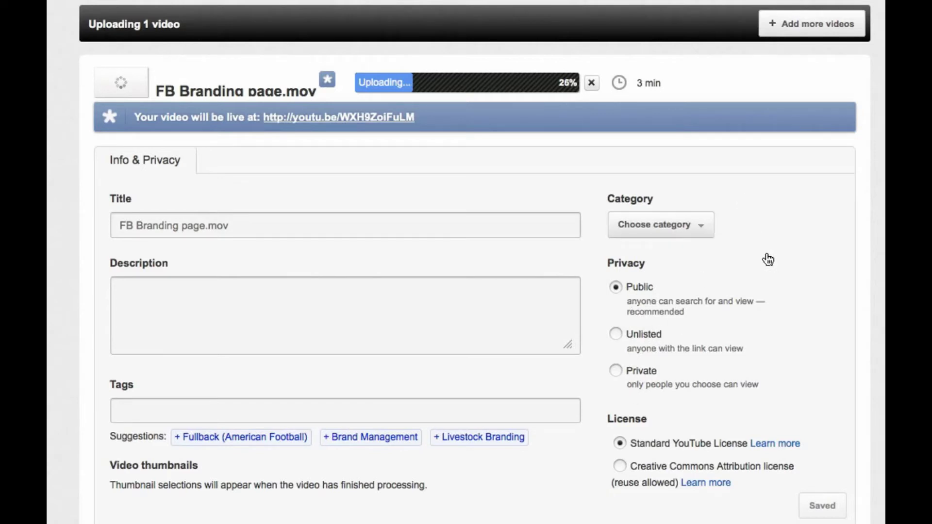
{"action": "left_click", "coordinate": [702, 228]}
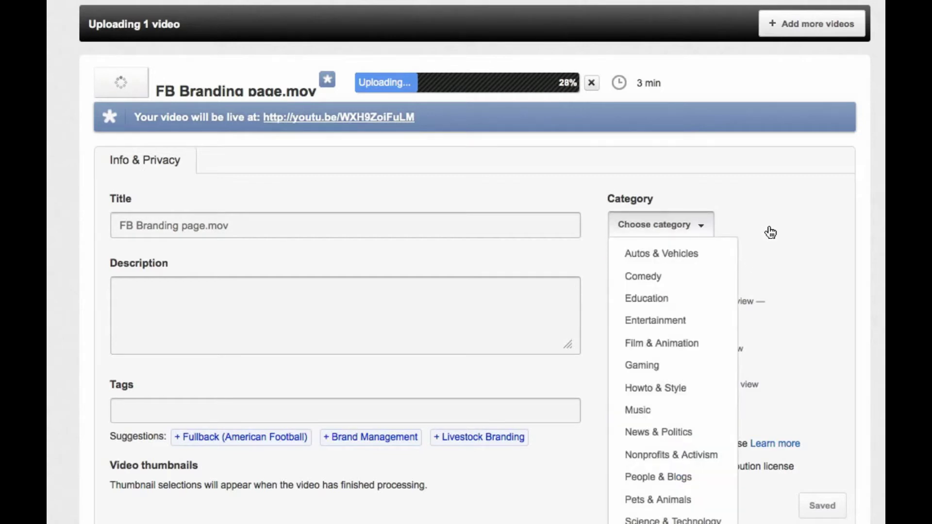
{"action": "left_click_drag", "start_coordinate": [770, 233], "coordinate": [777, 172]}
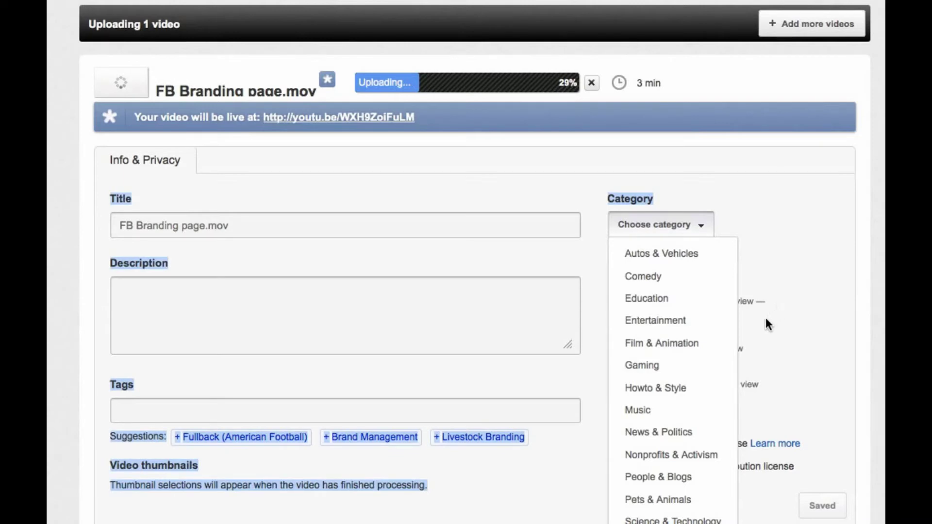
{"action": "scroll", "coordinate": [817, 291], "scroll_direction": "down", "scroll_amount": 2}
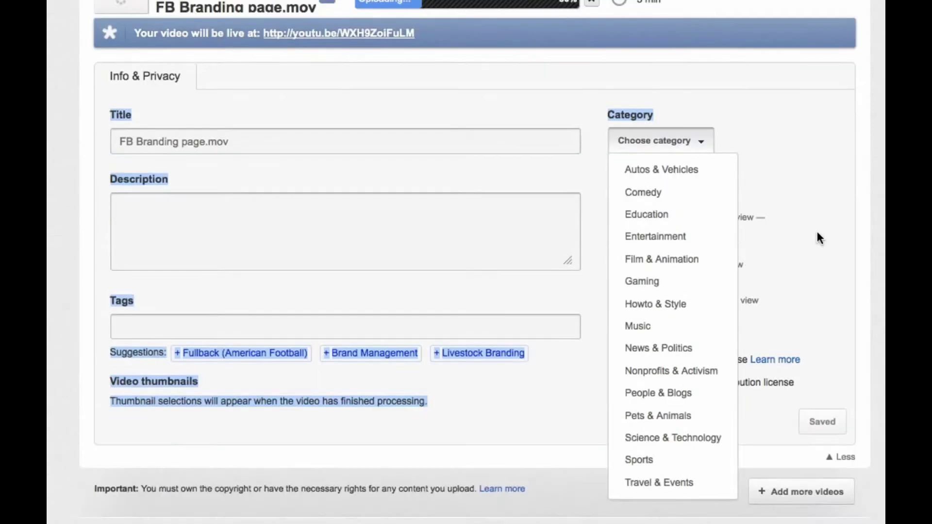
{"action": "scroll", "coordinate": [817, 213], "scroll_direction": "down", "scroll_amount": 2}
{"action": "left_click", "coordinate": [796, 131]}
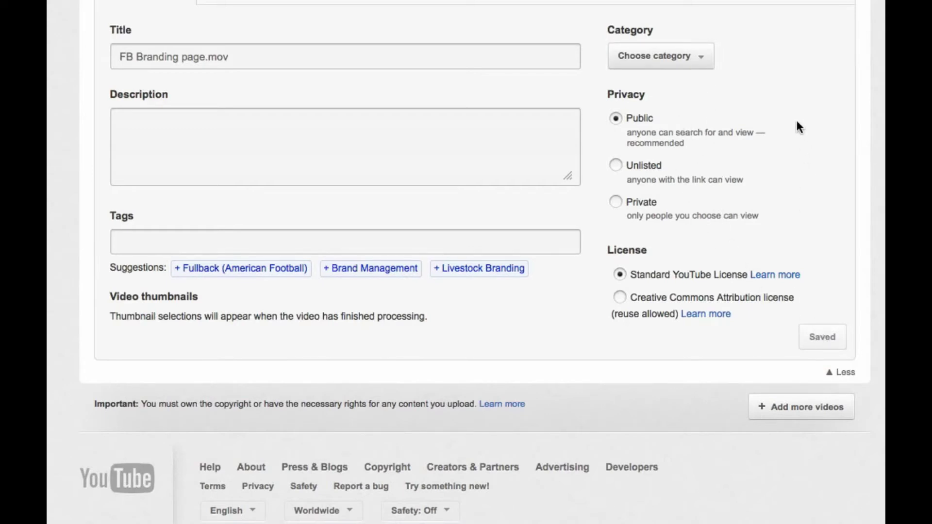
{"action": "scroll", "coordinate": [791, 75], "scroll_direction": "down", "scroll_amount": 1}
{"action": "scroll", "coordinate": [765, 228], "scroll_direction": "up", "scroll_amount": 4}
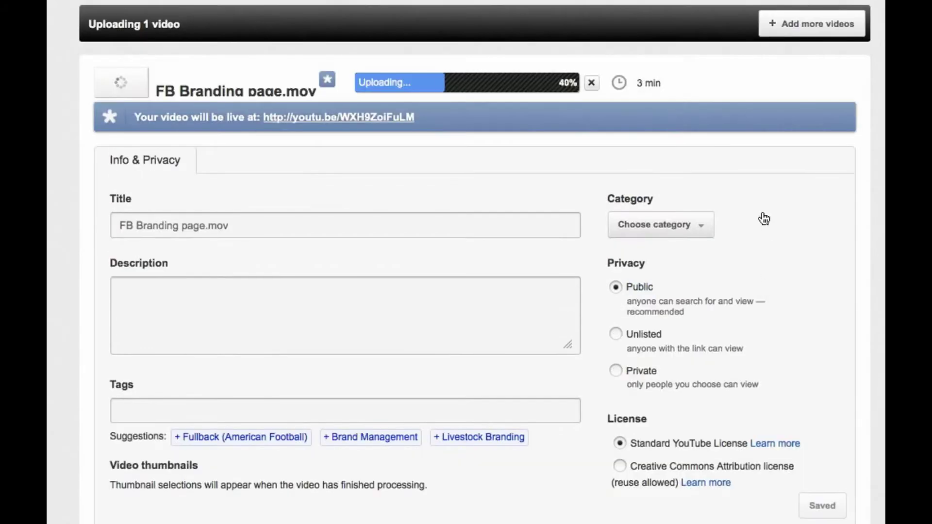
Cancel the running upload, confirm with OK, and return to the Video Manager uploads list.
{"action": "left_click", "coordinate": [590, 83]}
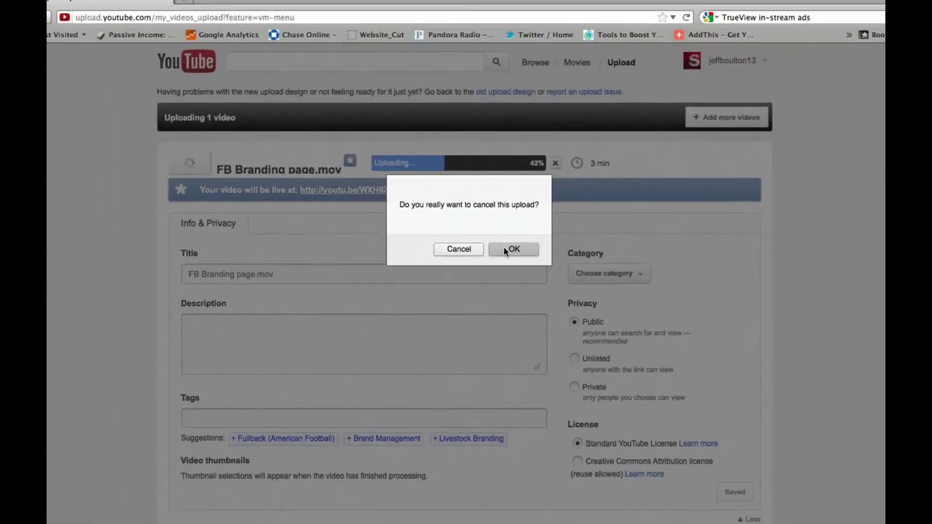
{"action": "left_click", "coordinate": [532, 193]}
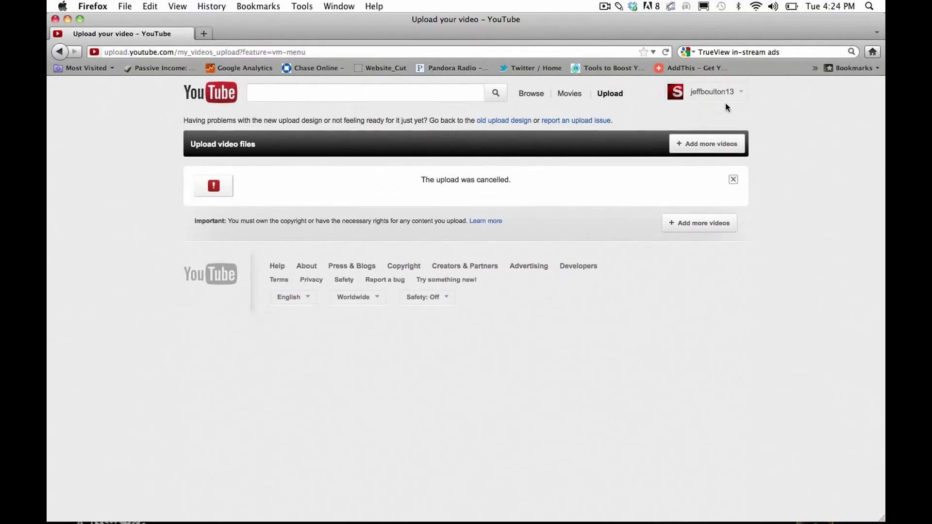
{"action": "left_click", "coordinate": [740, 95]}
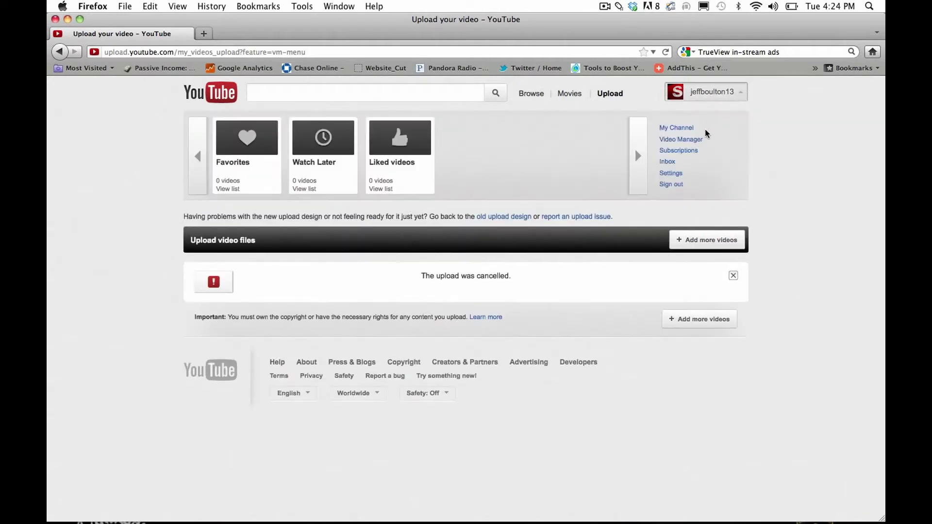
{"action": "left_click", "coordinate": [681, 139]}
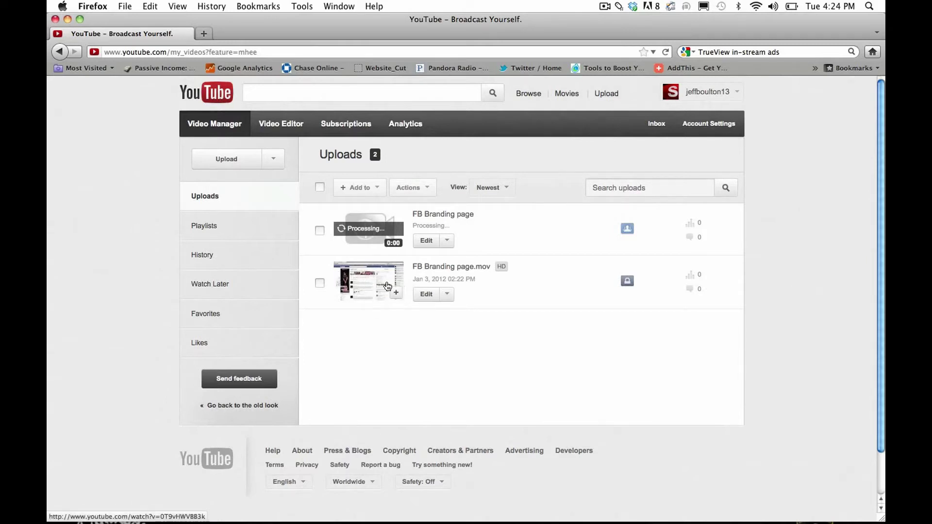
Review FB Branding page.mov's info, thumbnail, privacy and sharing settings, then save the changes.
{"action": "left_click", "coordinate": [424, 297]}
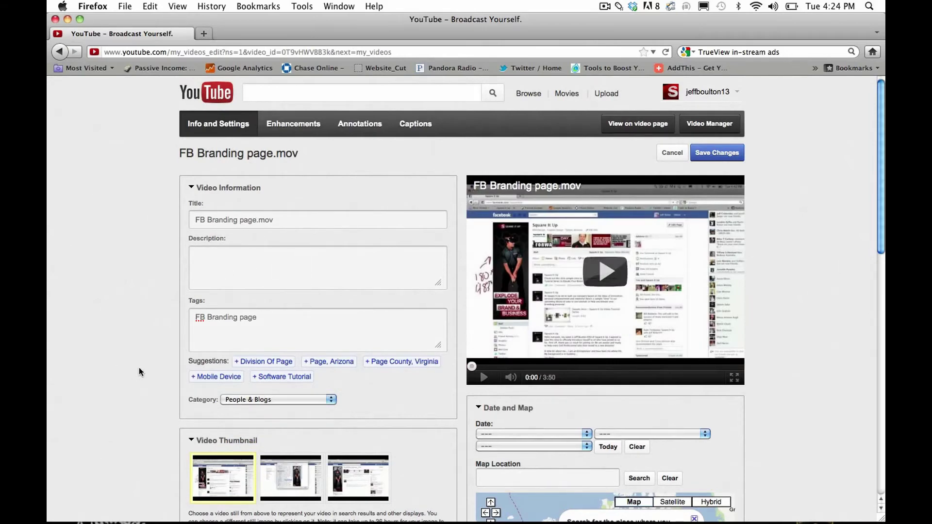
{"action": "scroll", "coordinate": [138, 367], "scroll_direction": "down", "scroll_amount": 5}
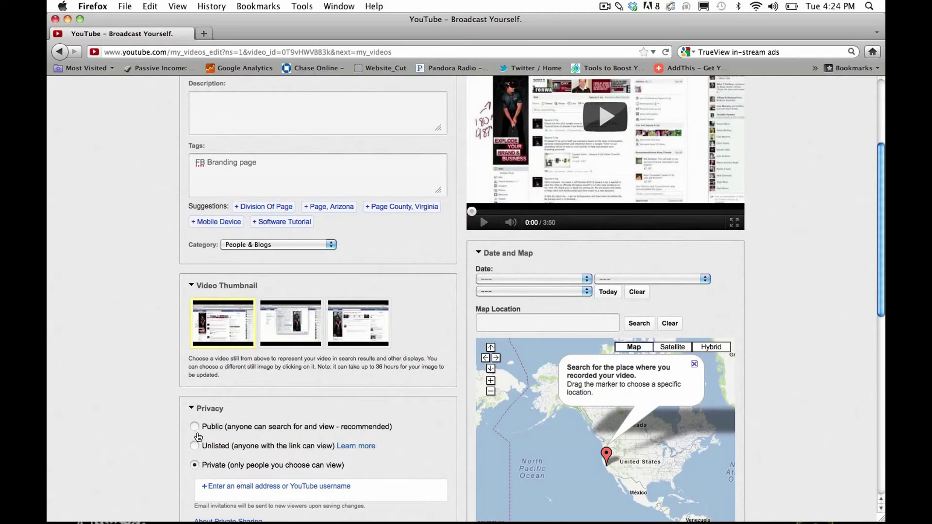
{"action": "scroll", "coordinate": [154, 459], "scroll_direction": "down", "scroll_amount": 5}
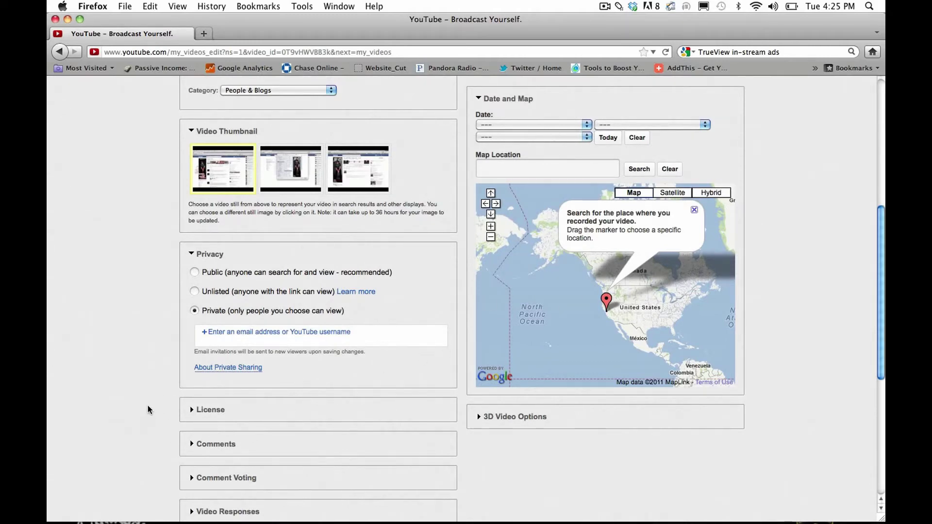
{"action": "scroll", "coordinate": [148, 409], "scroll_direction": "down", "scroll_amount": 4}
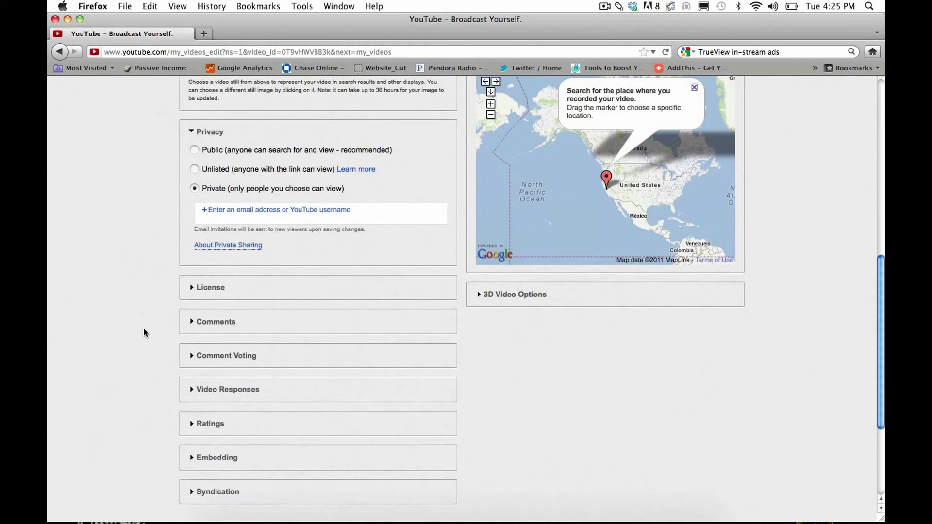
{"action": "scroll", "coordinate": [144, 333], "scroll_direction": "down", "scroll_amount": 1}
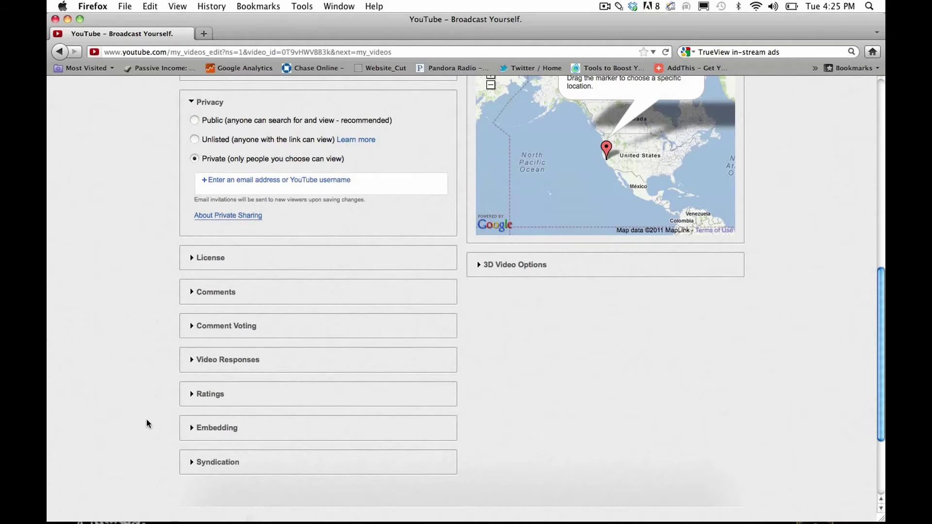
{"action": "scroll", "coordinate": [146, 422], "scroll_direction": "up", "scroll_amount": 10}
{"action": "scroll", "coordinate": [161, 427], "scroll_direction": "up", "scroll_amount": 4}
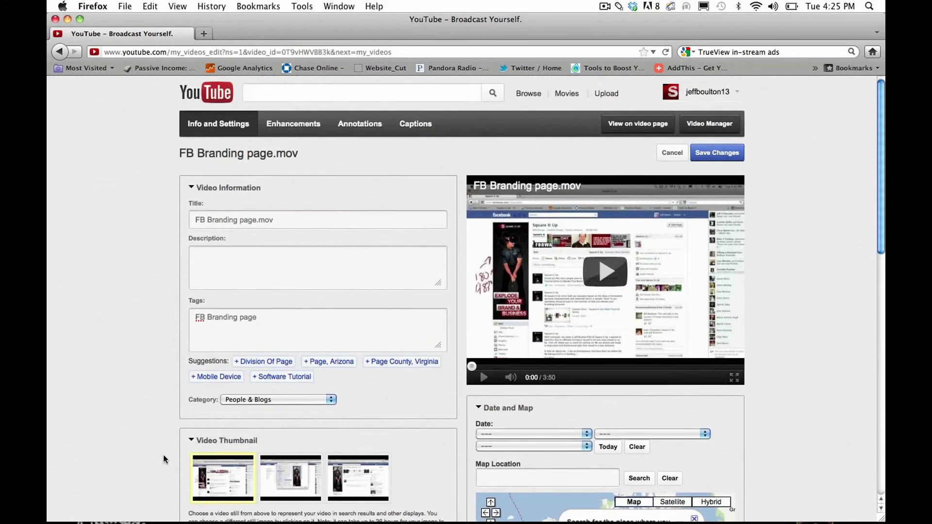
{"action": "left_click", "coordinate": [706, 156]}
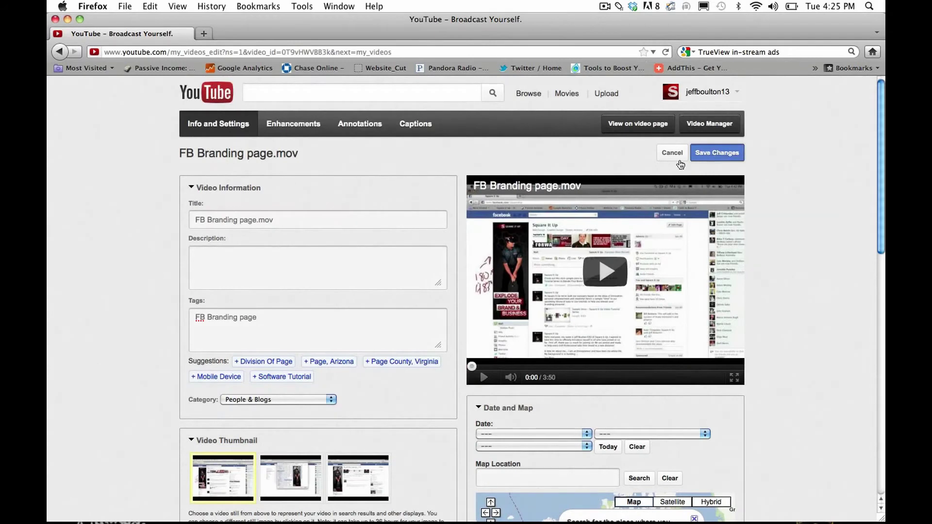
{"action": "left_click", "coordinate": [704, 155]}
Return to the uploads list, where FB Branding page shows as processing.
{"action": "left_click", "coordinate": [689, 124]}
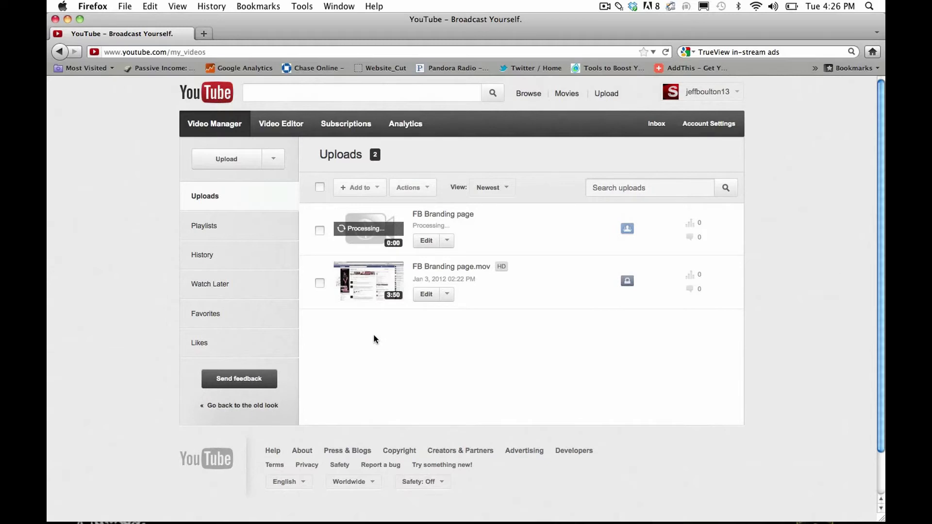
Sign out, then sign back in using the second saved login from autocomplete.
{"action": "left_click", "coordinate": [709, 123]}
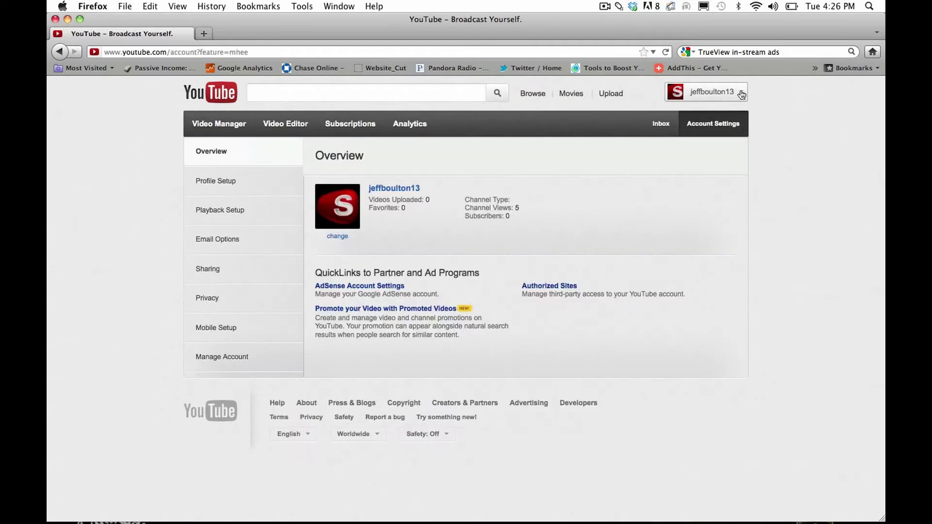
{"action": "left_click", "coordinate": [739, 93]}
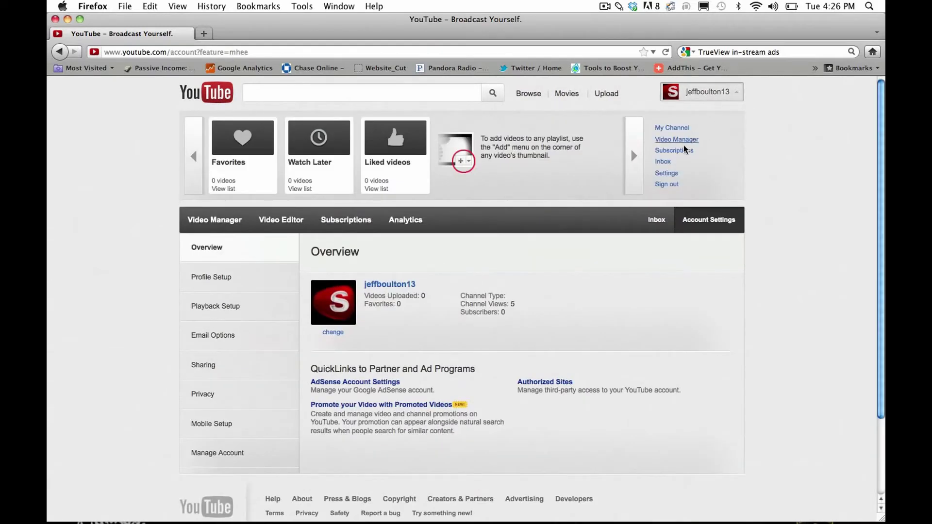
{"action": "left_click", "coordinate": [666, 185]}
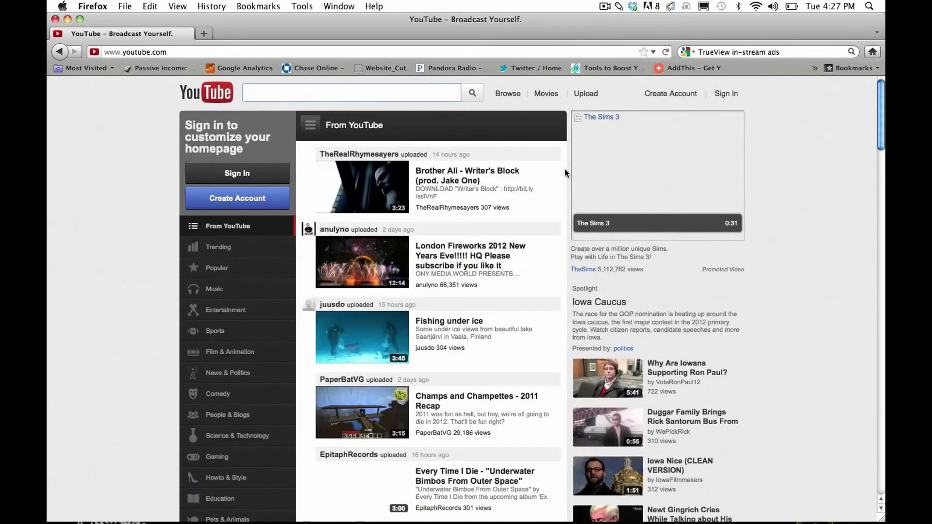
{"action": "left_click", "coordinate": [726, 95]}
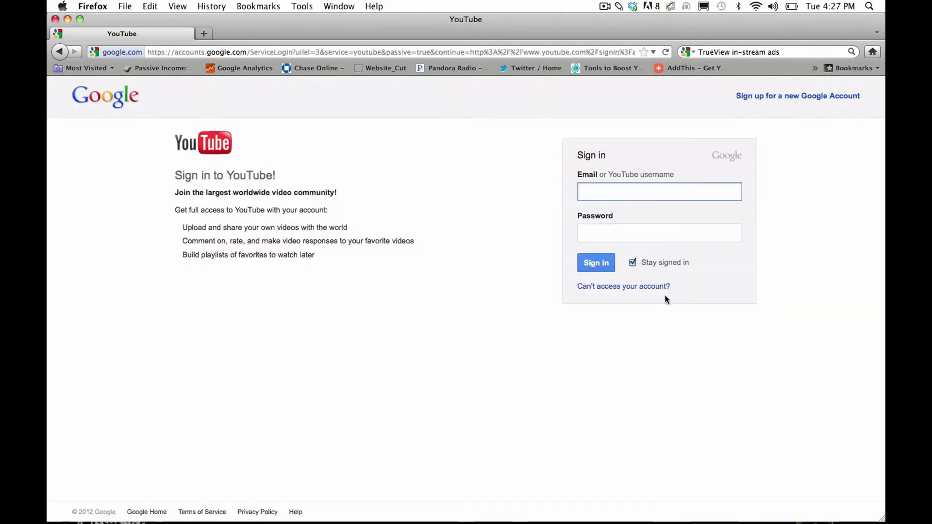
{"action": "type", "text": "jef"}
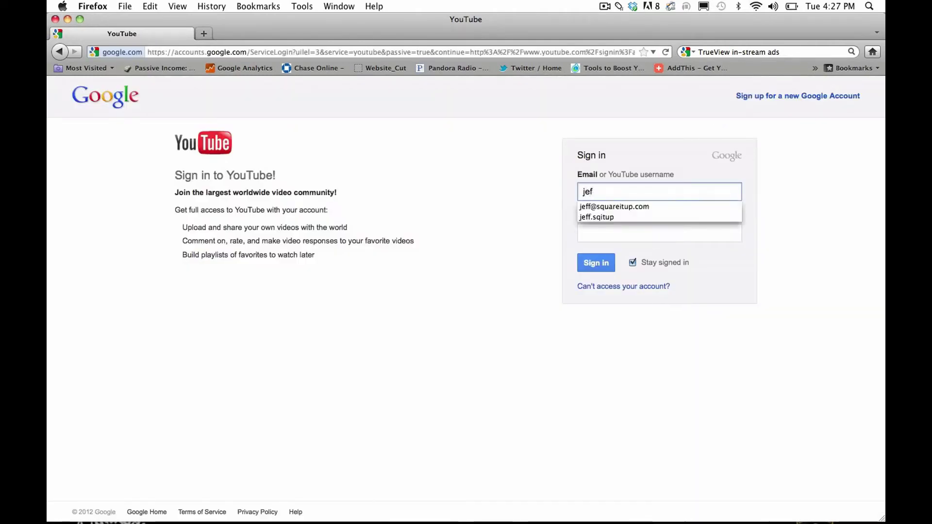
{"action": "key", "text": "Down"}
{"action": "key", "text": "Down"}
{"action": "key", "text": "Return"}
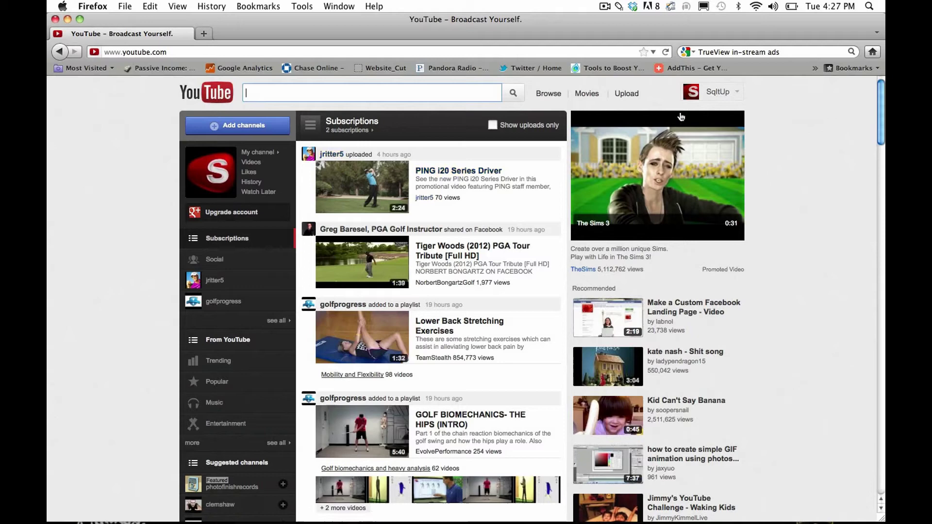
Go to Account Settings from the account menu to view the channel's overview stats.
{"action": "left_click", "coordinate": [720, 91]}
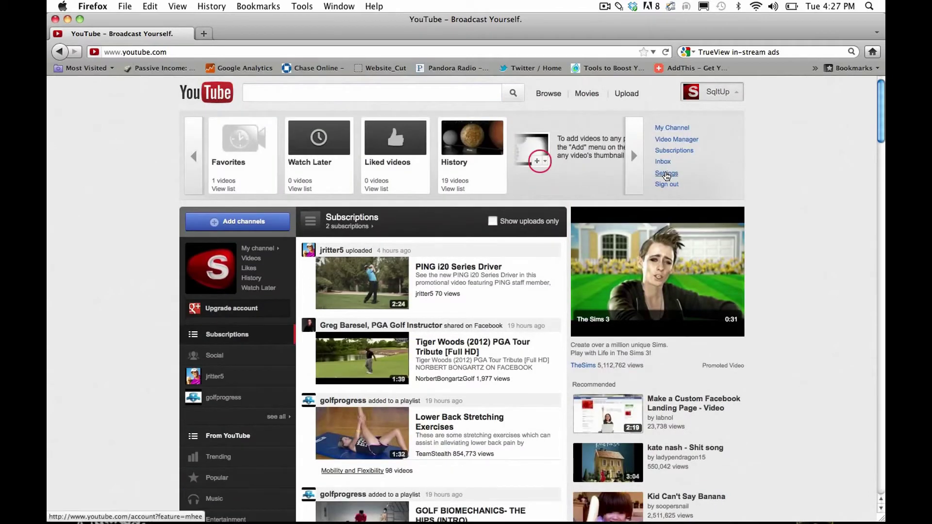
{"action": "left_click", "coordinate": [666, 174]}
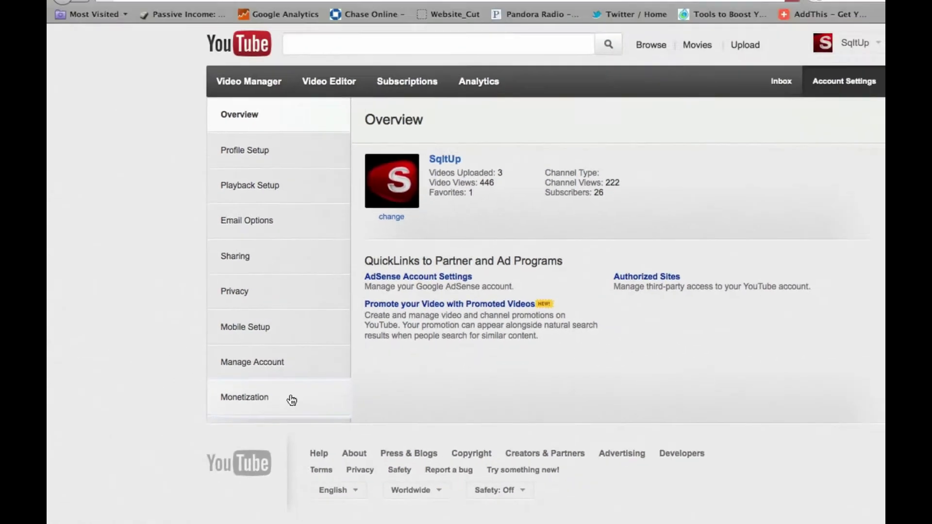
View the Monetization settings, confirming the account is enabled with an AdSense association.
{"action": "left_click", "coordinate": [291, 400]}
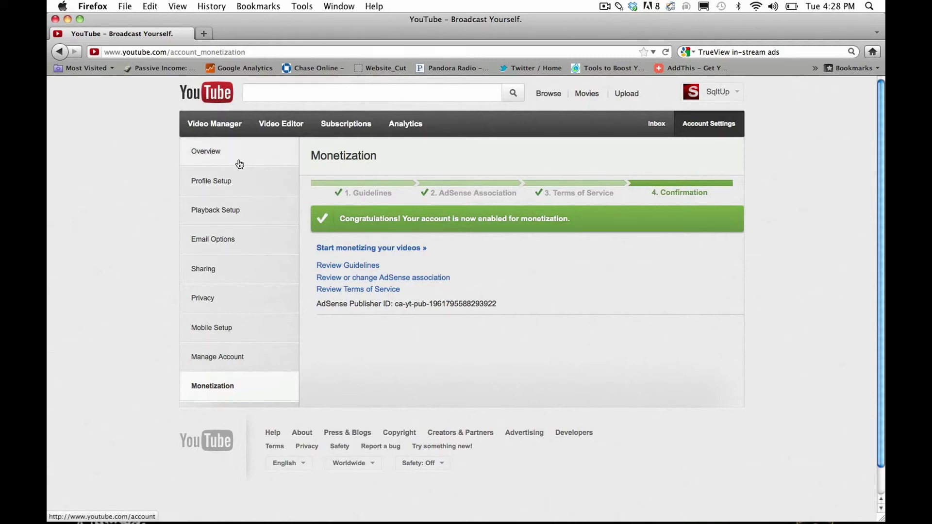
Bring up the Monetize settings for Square It Up Promotional Video via its $ icon in Video Manager.
{"action": "left_click", "coordinate": [230, 133]}
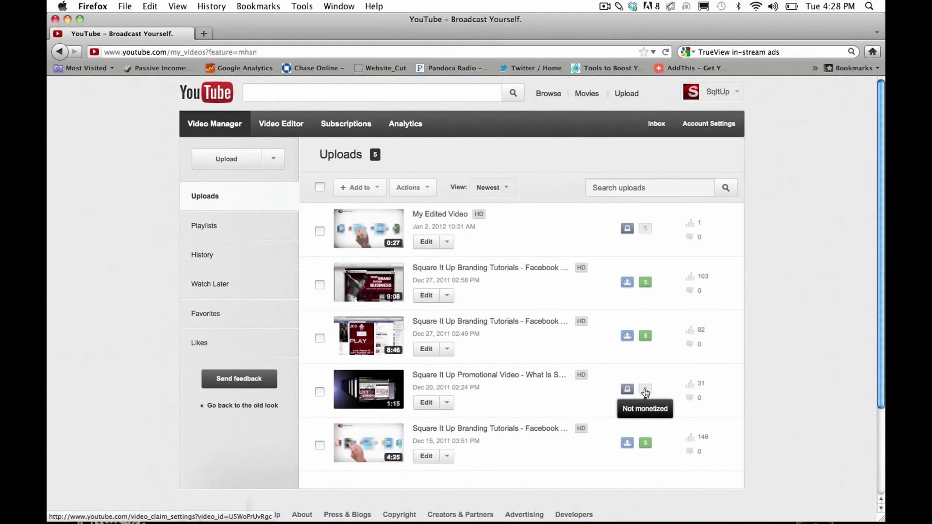
{"action": "left_click", "coordinate": [650, 339]}
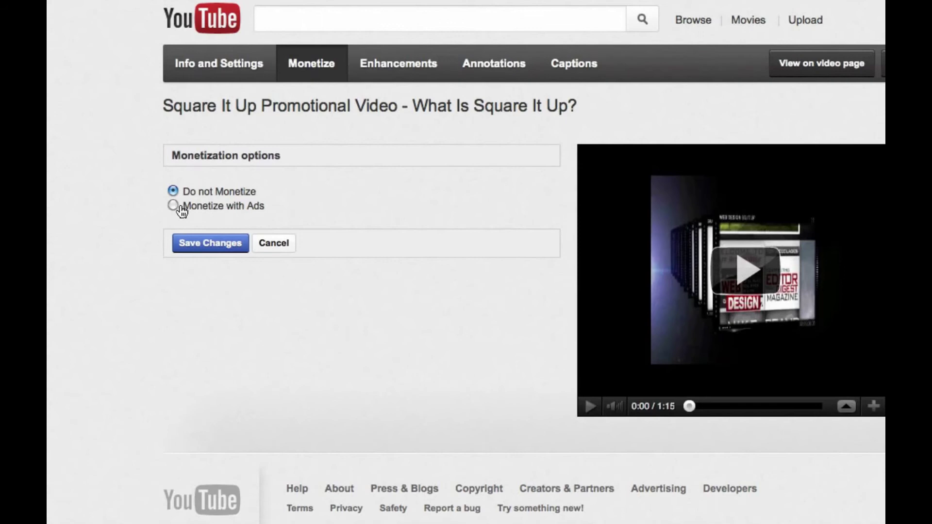
Set Square It Up Promotional Video to Monetize with Ads, keeping Overlay and TrueView ads ticked.
{"action": "left_click", "coordinate": [173, 206]}
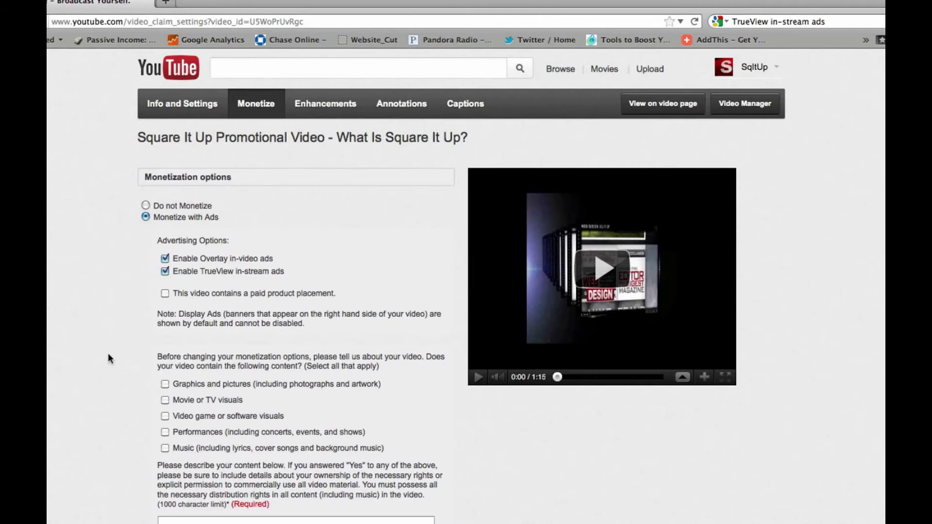
Scroll through the monetization content questionnaire to the content-type checkboxes.
{"action": "scroll", "coordinate": [121, 280], "scroll_direction": "down", "scroll_amount": 5}
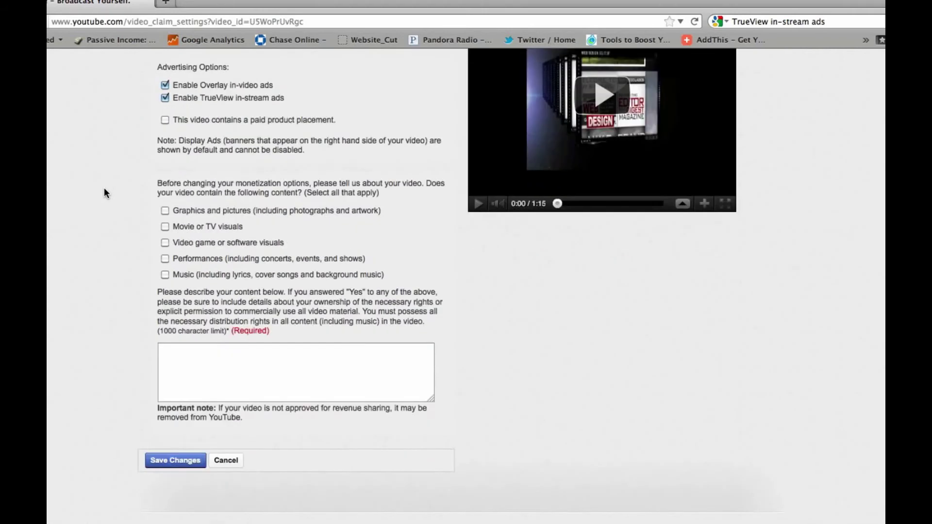
{"action": "scroll", "coordinate": [105, 207], "scroll_direction": "up", "scroll_amount": 2}
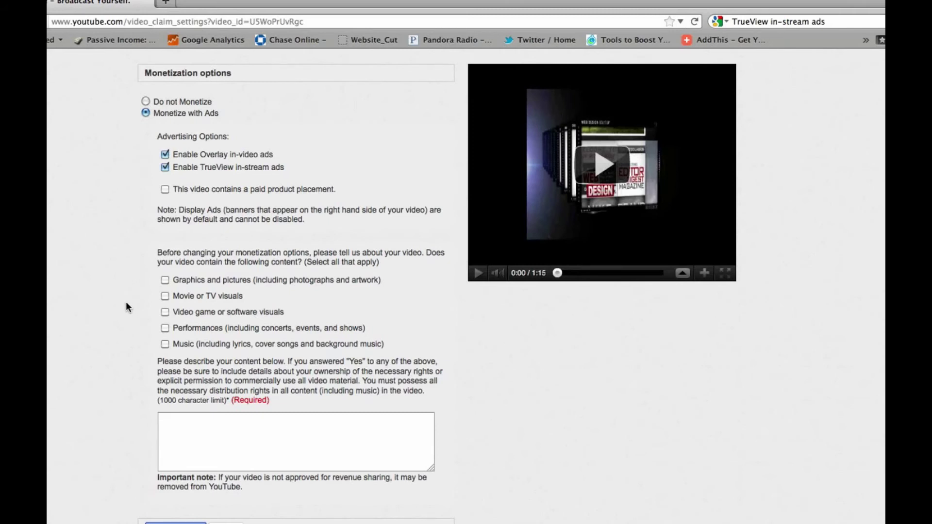
{"action": "scroll", "coordinate": [120, 292], "scroll_direction": "down", "scroll_amount": 2}
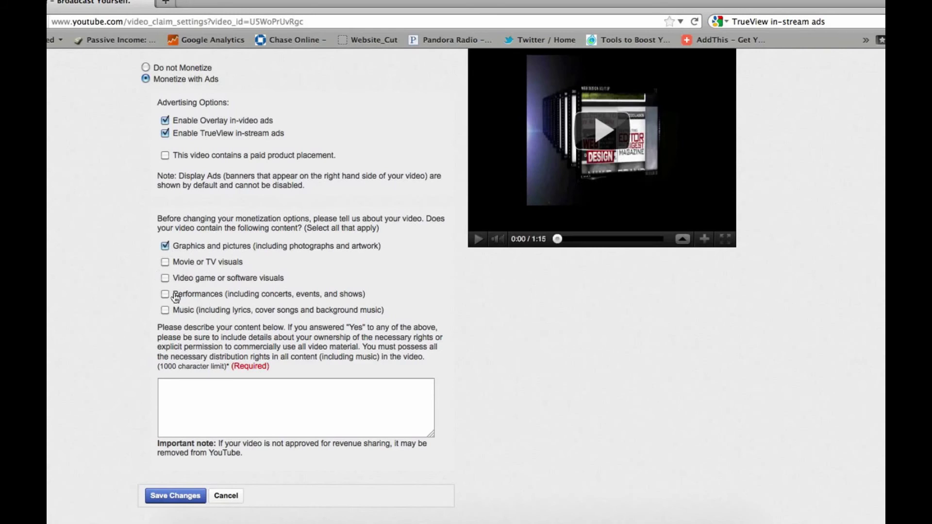
Tick Music, enter 'Royalty Free' as the song, and move to the content description box.
{"action": "left_click", "coordinate": [165, 310]}
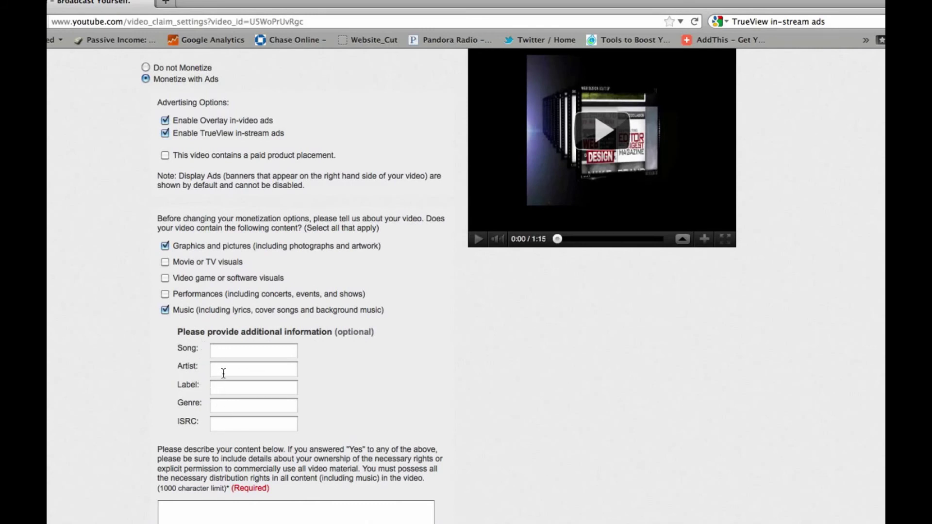
{"action": "left_click", "coordinate": [222, 349]}
{"action": "type", "text": "roy"}
{"action": "key", "text": "Down"}
{"action": "key", "text": "Return"}
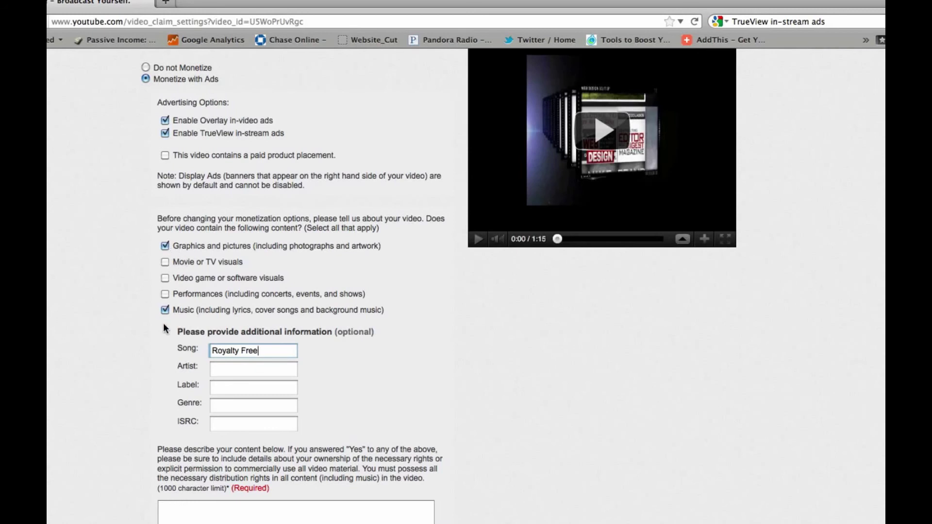
{"action": "left_click", "coordinate": [173, 507]}
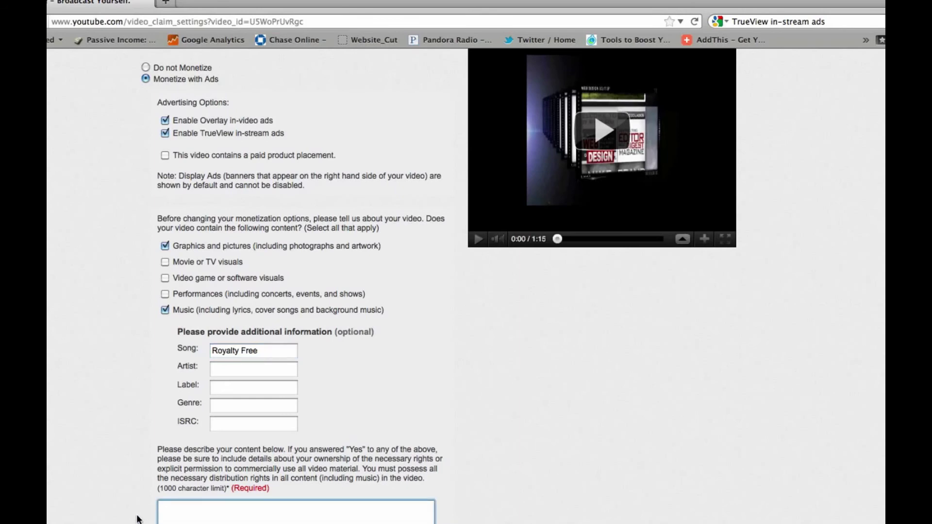
{"action": "scroll", "coordinate": [135, 470], "scroll_direction": "down", "scroll_amount": 5}
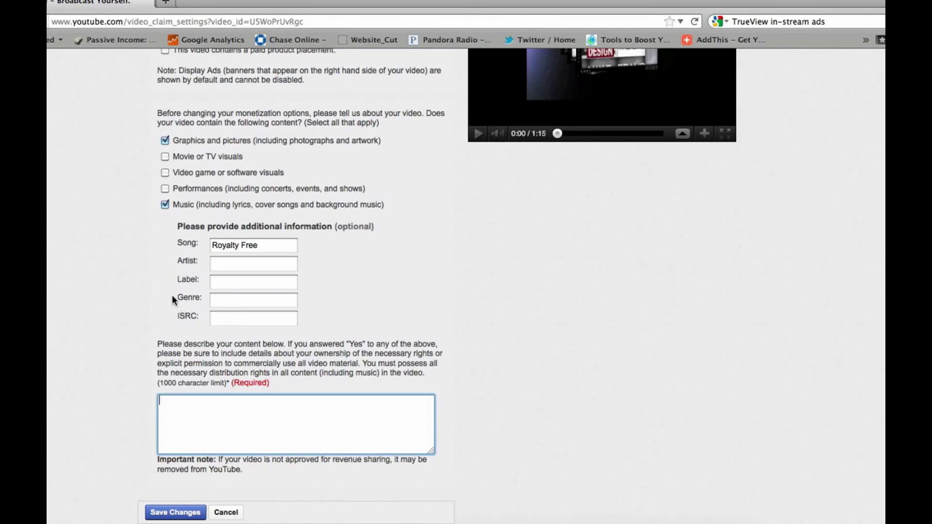
Untick Music, Movie or TV visuals, and Graphics and pictures so no content type remains declared.
{"action": "double_click", "coordinate": [165, 204]}
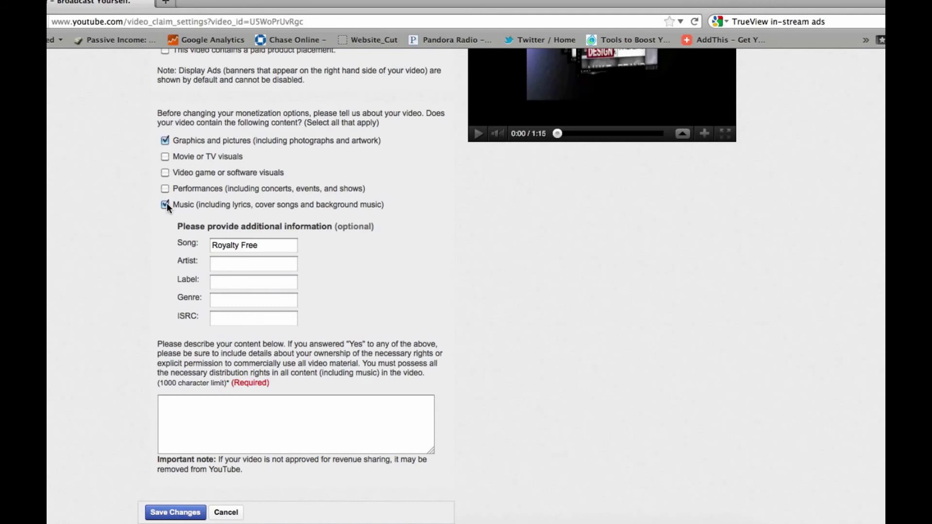
{"action": "left_click", "coordinate": [166, 205]}
{"action": "left_click", "coordinate": [166, 156]}
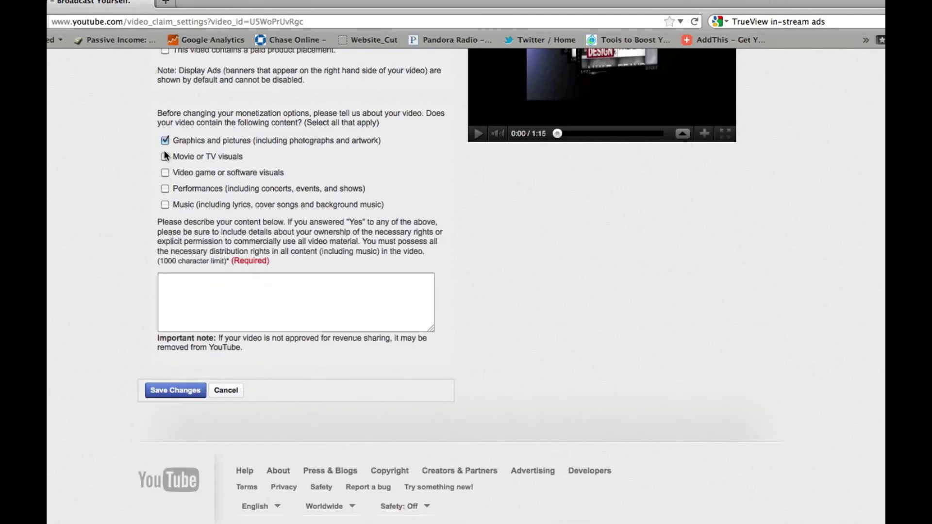
{"action": "left_click", "coordinate": [187, 154]}
{"action": "left_click", "coordinate": [166, 140]}
Cancel the monetization form, discarding changes and returning to the 5-video uploads list.
{"action": "left_click", "coordinate": [234, 390]}
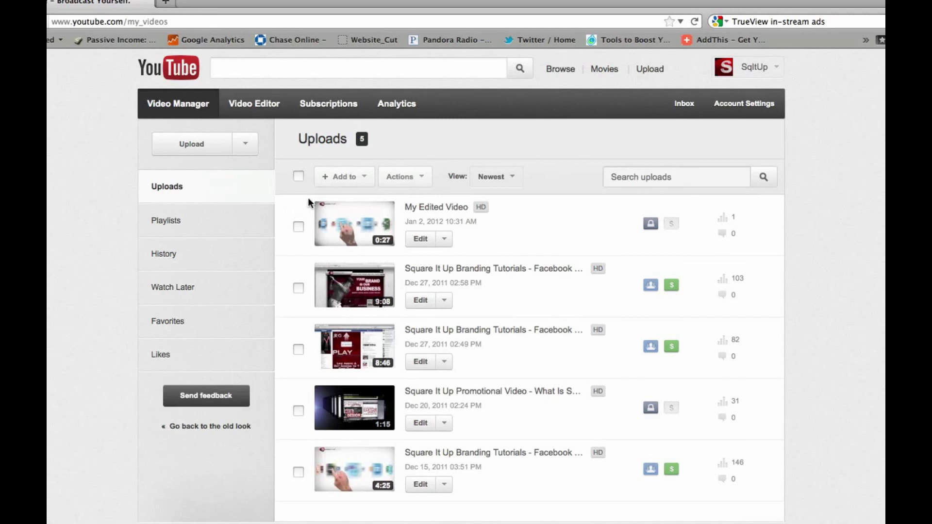
Open the account Settings and go to the Sharing page with Facebook, Twitter and Orkut connections.
{"action": "left_click", "coordinate": [750, 67]}
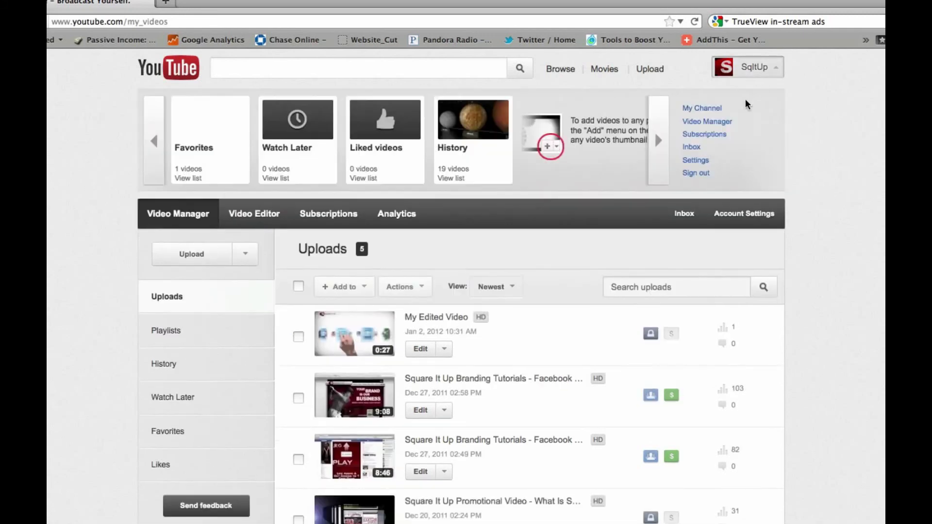
{"action": "left_click", "coordinate": [696, 160]}
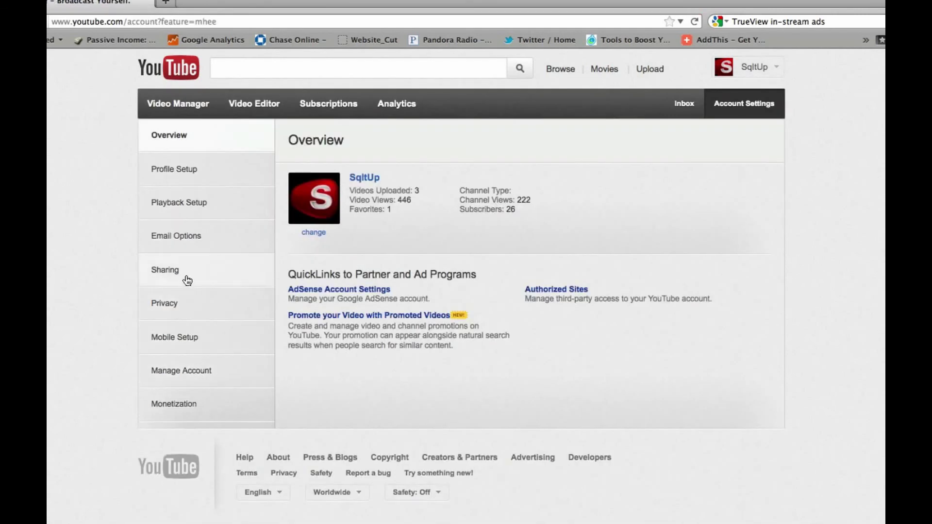
{"action": "left_click", "coordinate": [186, 281]}
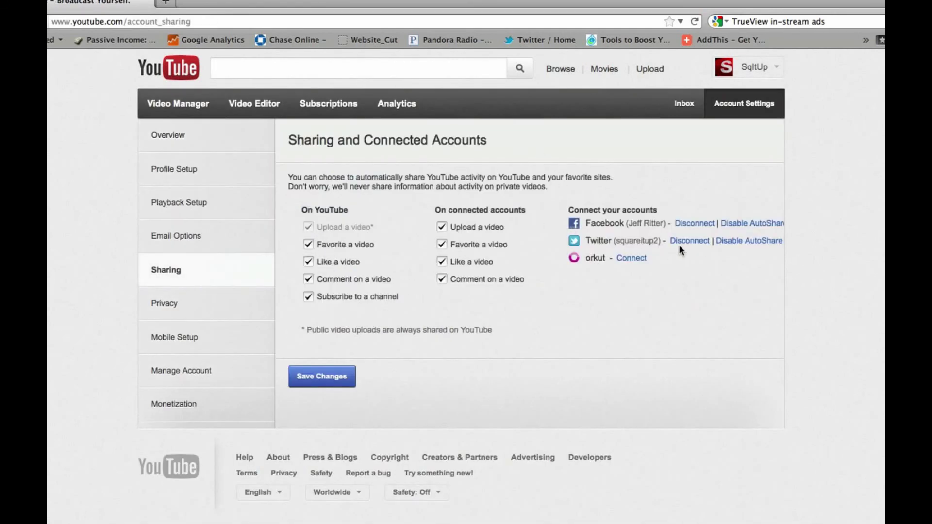